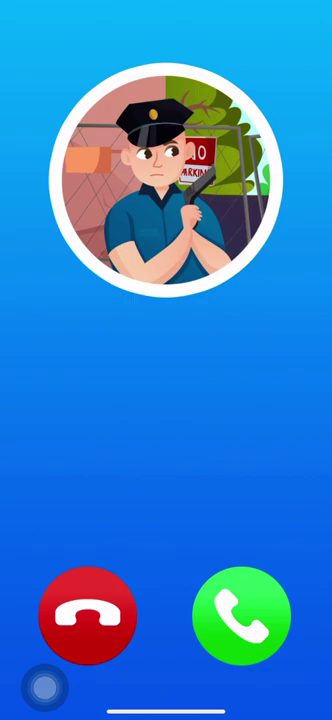
# - Answer the incoming police call, let it play for almost two minutes, then hang up
pyautogui.click(242, 612)
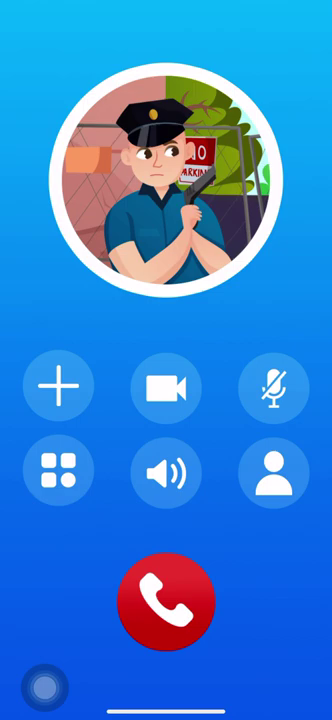
pyautogui.click(166, 598)
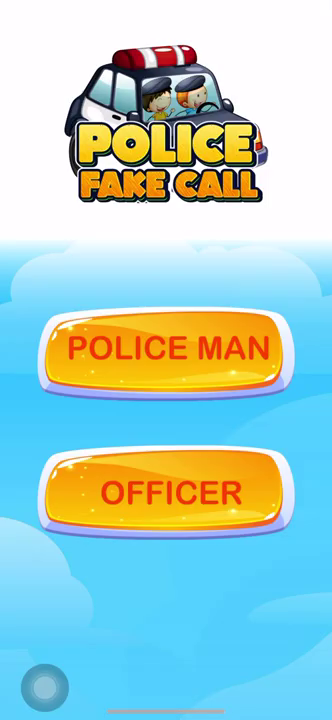